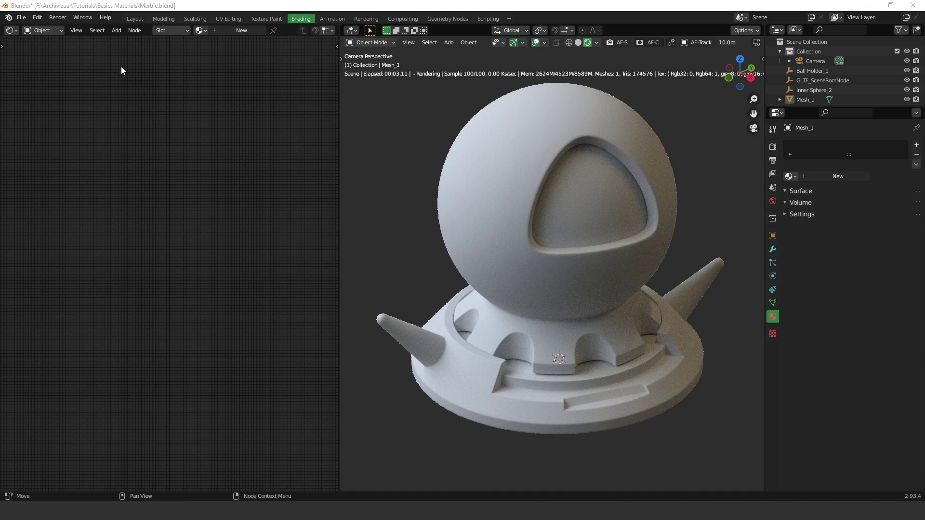
# - Open the Octane DB browser from the Window menu and switch to its Live DB library
pyautogui.click(80, 16)
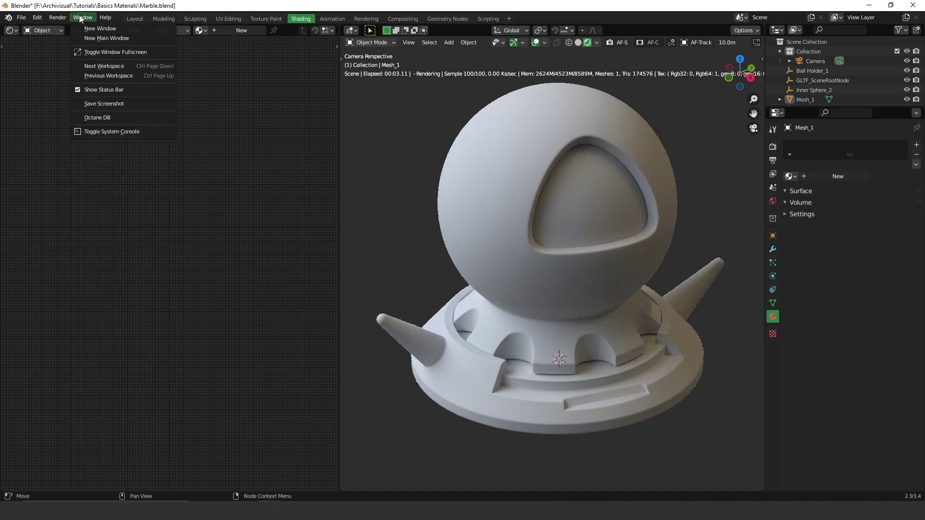
pyautogui.click(109, 118)
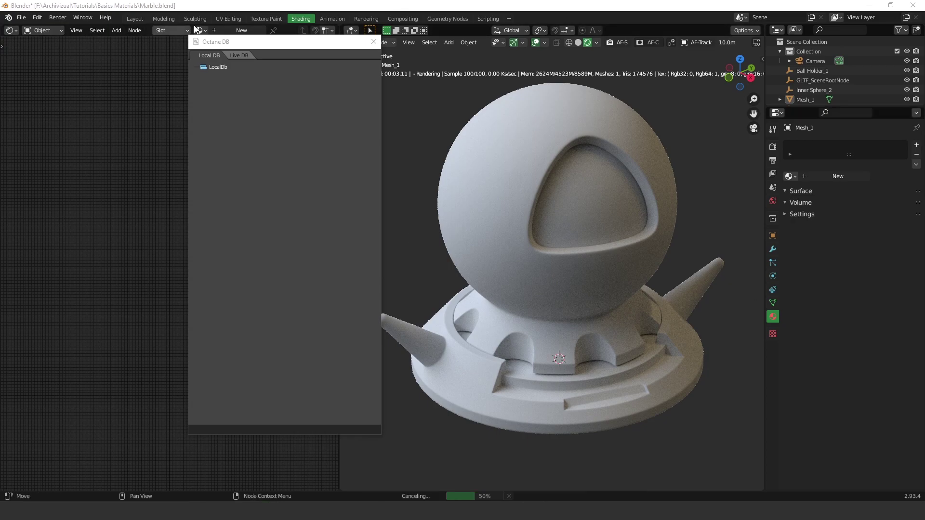
pyautogui.click(242, 57)
pyautogui.click(243, 55)
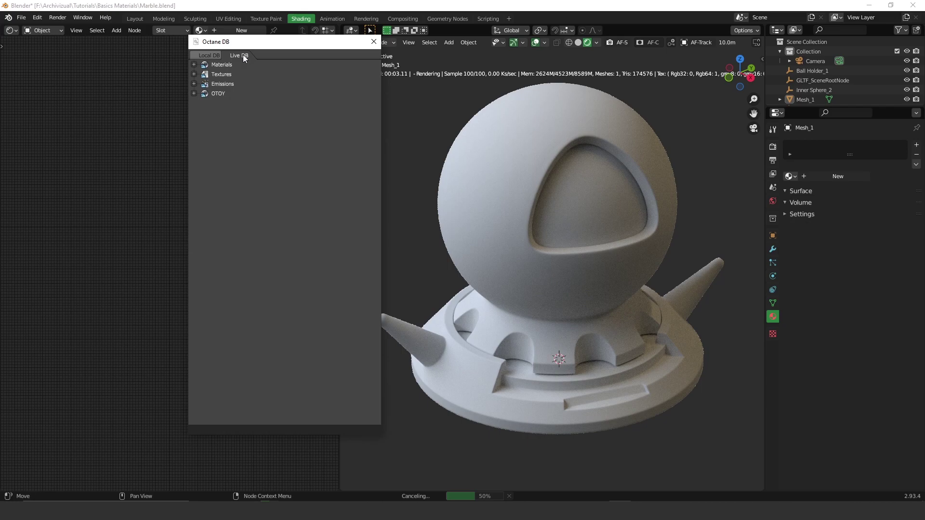
# - Expand the Materials, Textures, Emissions and OTOY categories
pyautogui.click(194, 64)
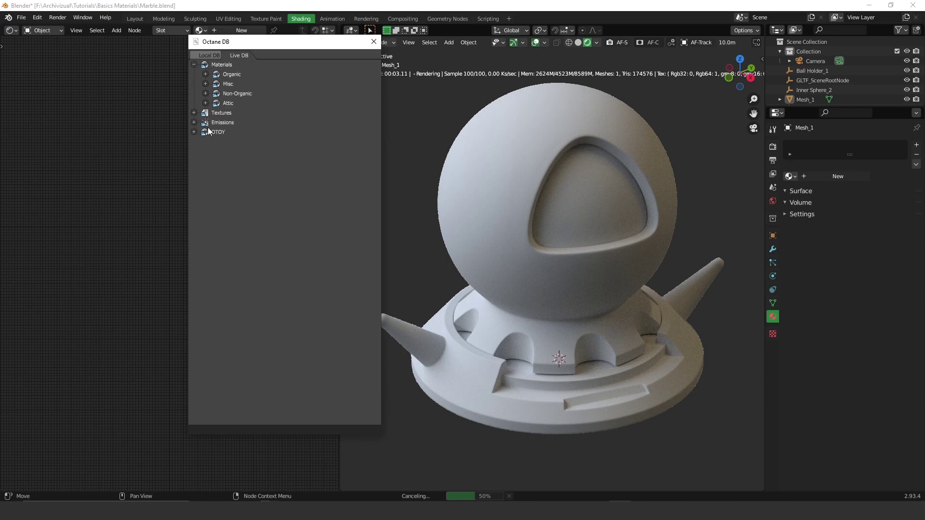
pyautogui.click(193, 113)
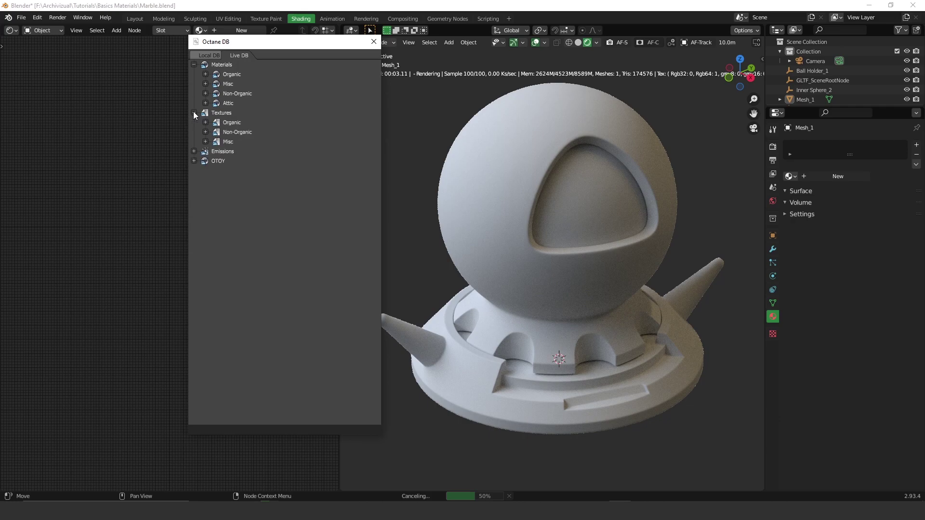
pyautogui.click(195, 152)
pyautogui.click(195, 171)
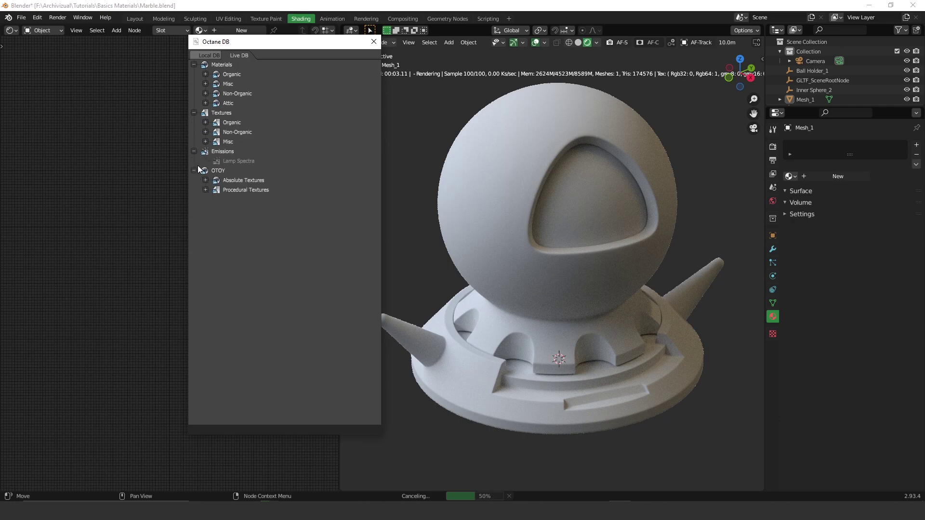
# - Browse the Materials > Organic > Wood previews, select Mesh_1, and move the browser aside
pyautogui.click(205, 74)
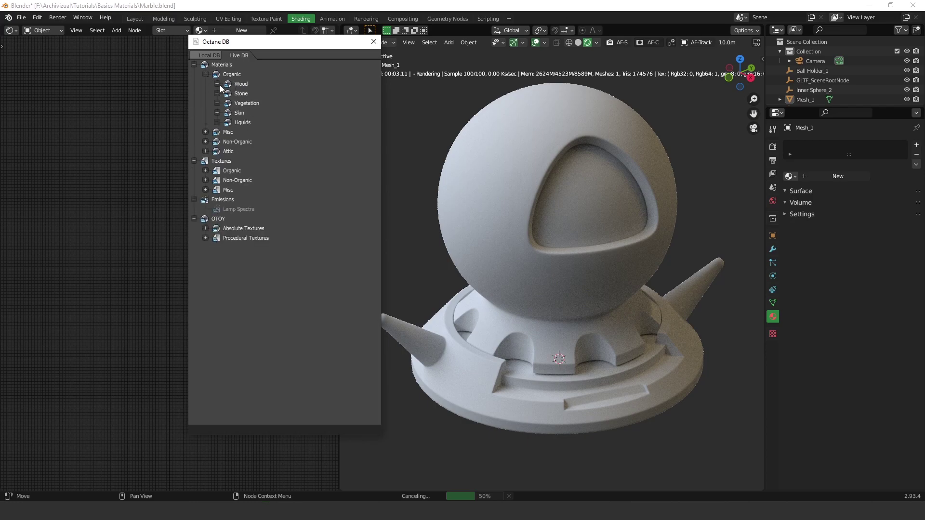
pyautogui.click(218, 83)
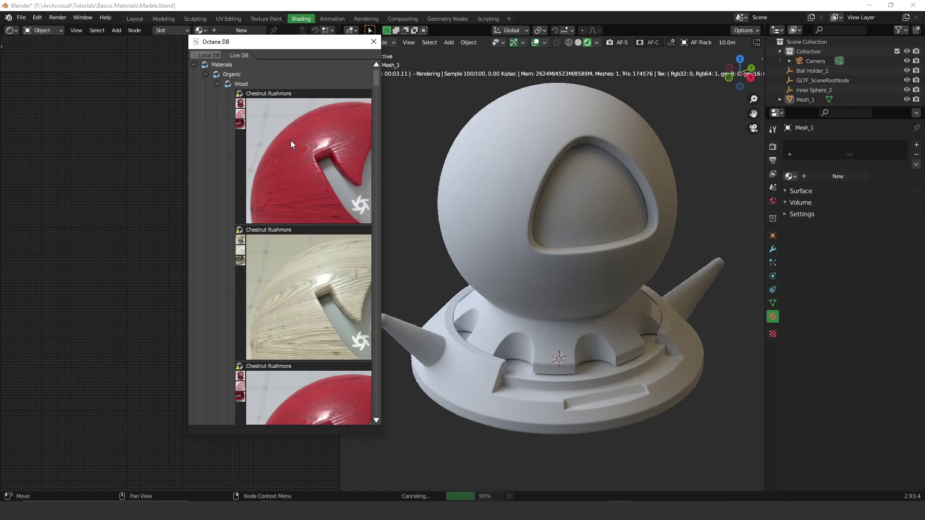
pyautogui.scroll(-5, 299, 159)
pyautogui.scroll(-10, 302, 166)
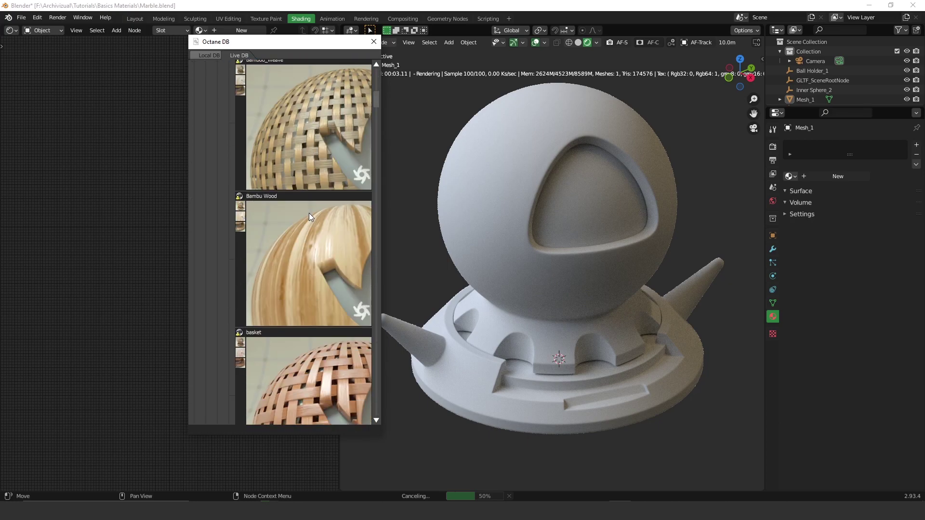
pyautogui.scroll(-3, 308, 214)
pyautogui.scroll(8, 308, 214)
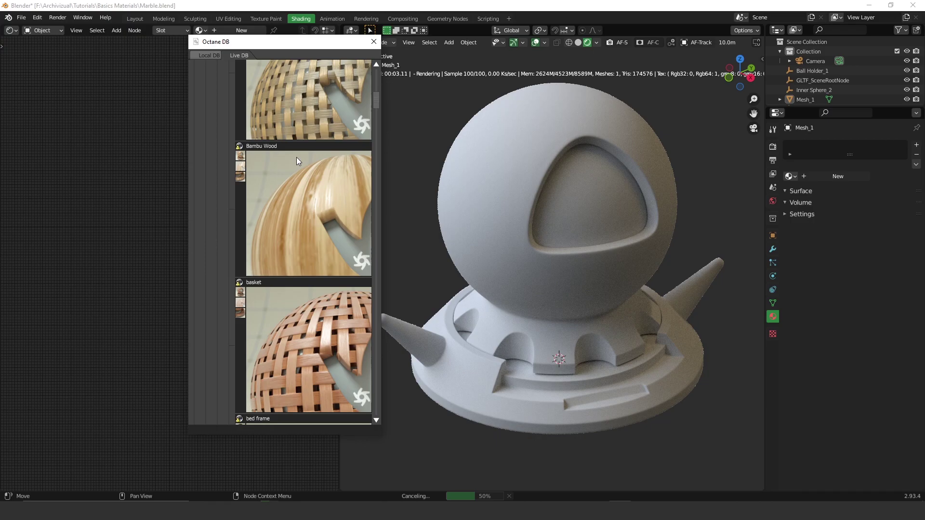
pyautogui.scroll(8, 313, 198)
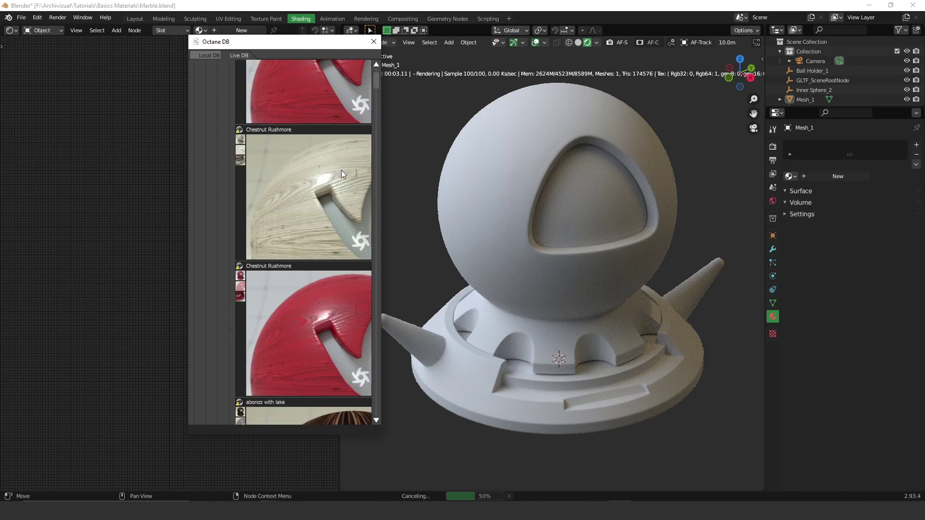
pyautogui.scroll(2, 342, 172)
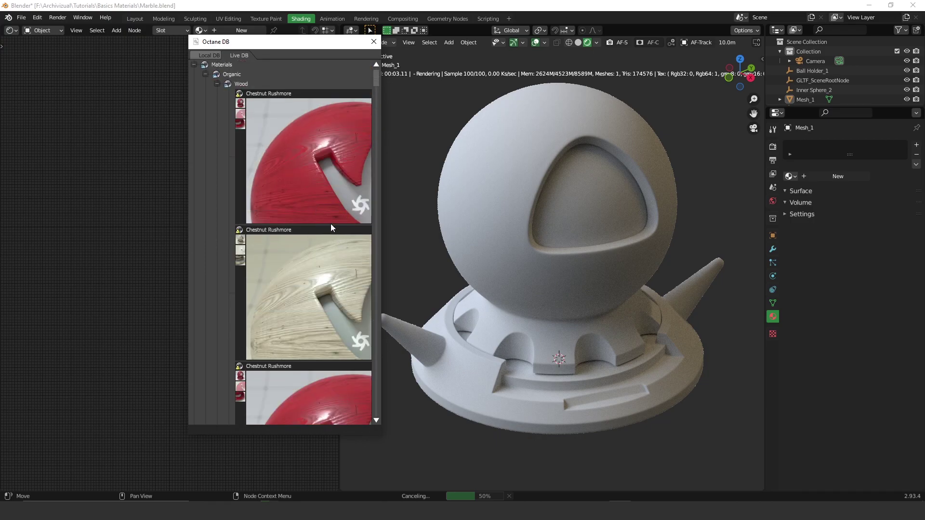
pyautogui.click(331, 224)
pyautogui.moveTo(374, 47); pyautogui.dragTo(305, 44)
# - Import the red Chestnut Rushmore wood onto Mesh_1 and frame its nodes in the node editor
pyautogui.click(356, 155)
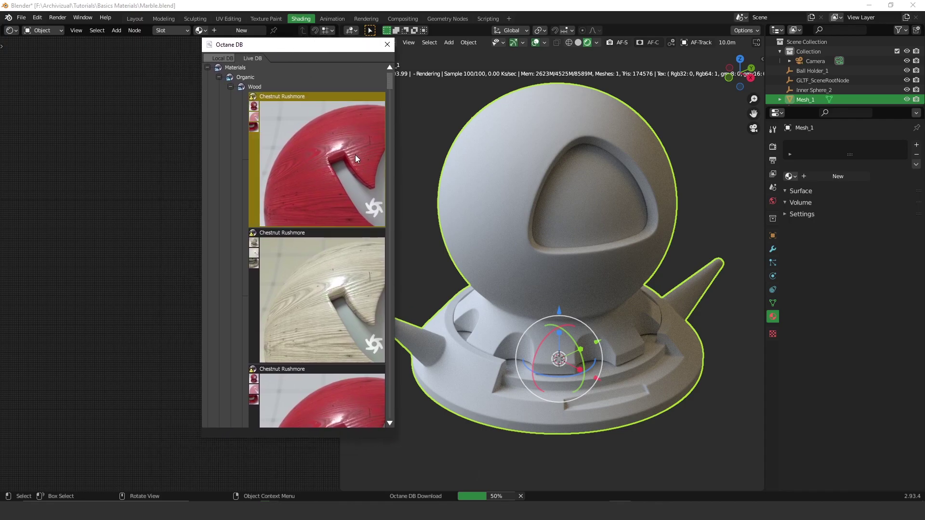
pyautogui.rightClick(332, 139)
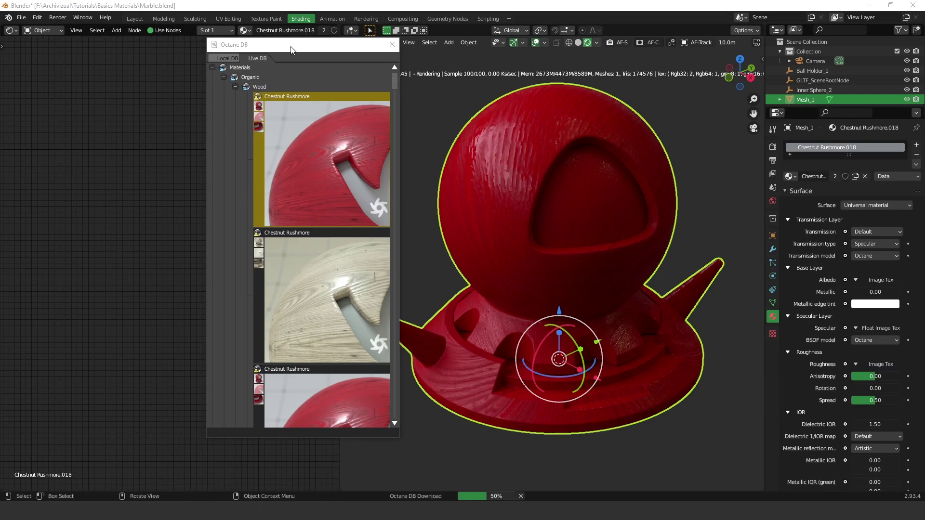
pyautogui.scroll(-5, 102, 201)
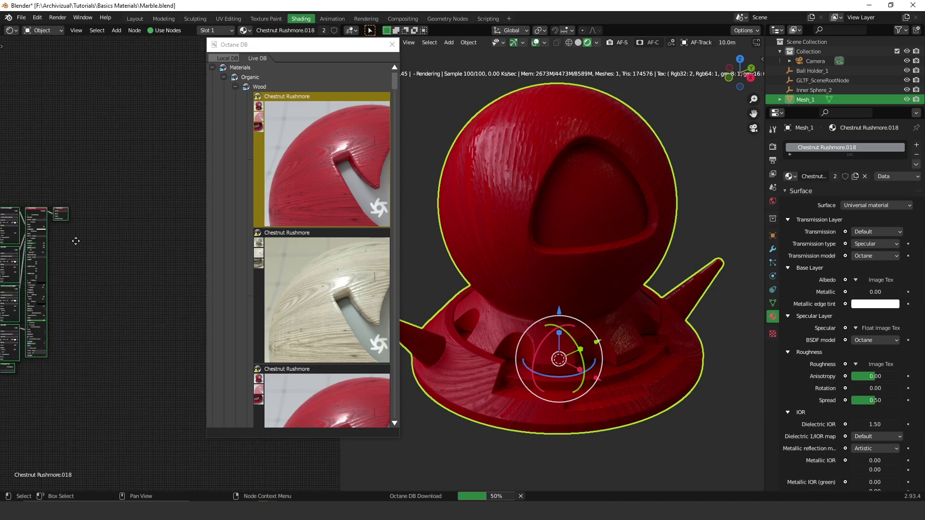
pyautogui.moveTo(76, 241); pyautogui.dragTo(179, 195, button='middle')
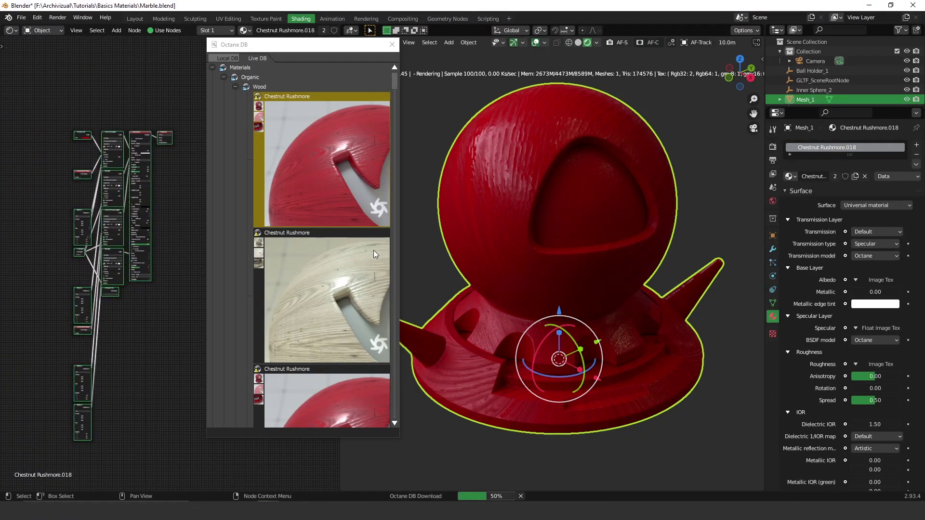
pyautogui.scroll(-10, 333, 226)
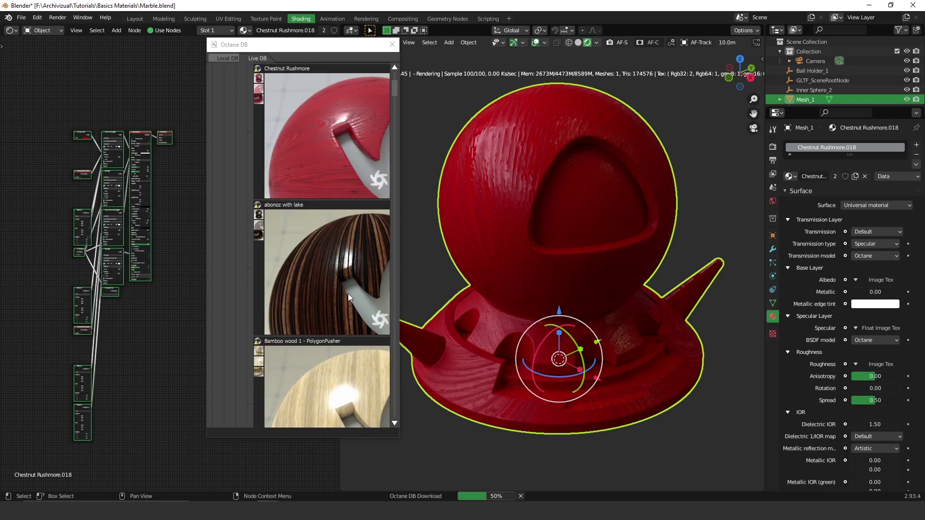
pyautogui.scroll(-5, 348, 313)
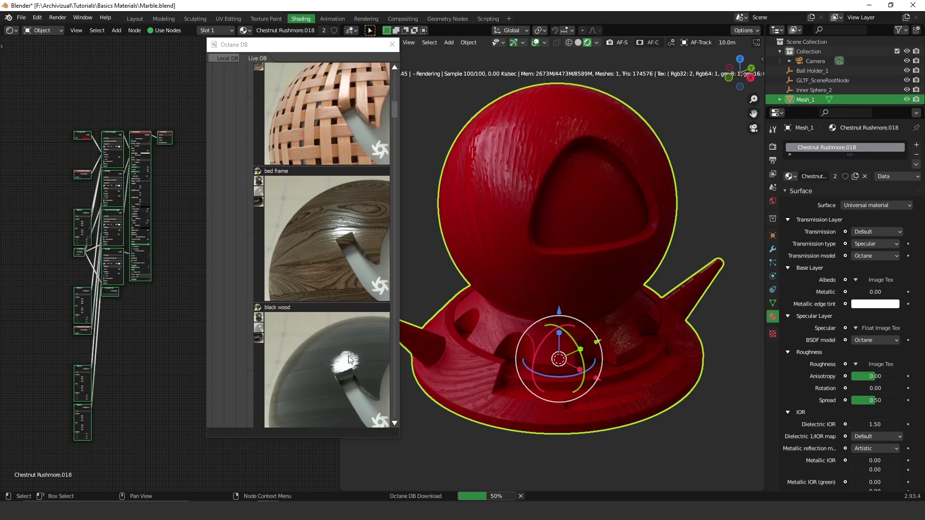
pyautogui.scroll(15, 350, 318)
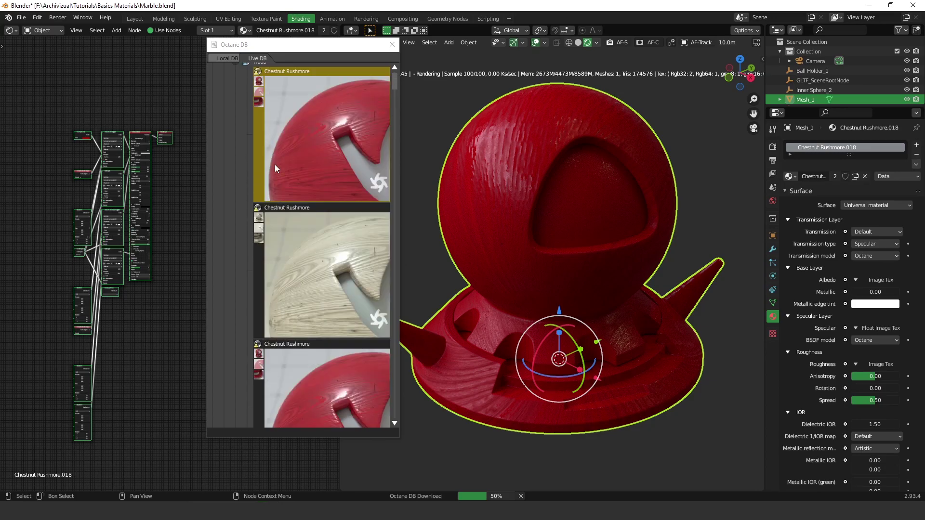
# - Collapse Wood, browse the Stone material previews, then collapse Stone again
pyautogui.click(236, 86)
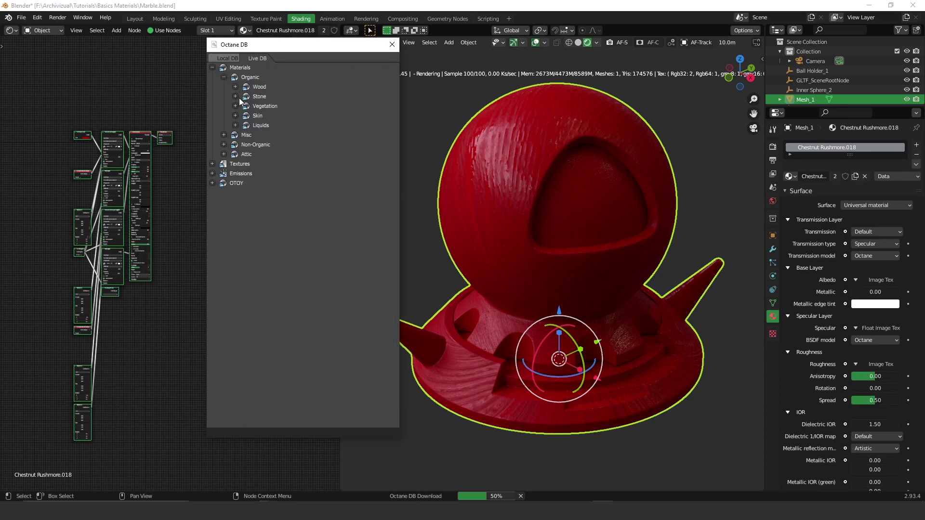
pyautogui.click(236, 96)
pyautogui.scroll(-4, 334, 272)
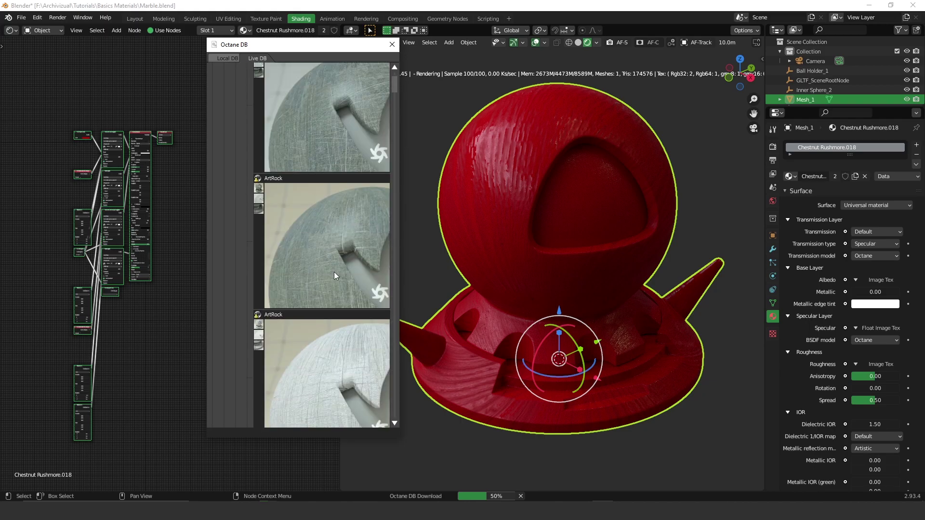
pyautogui.scroll(-8, 330, 277)
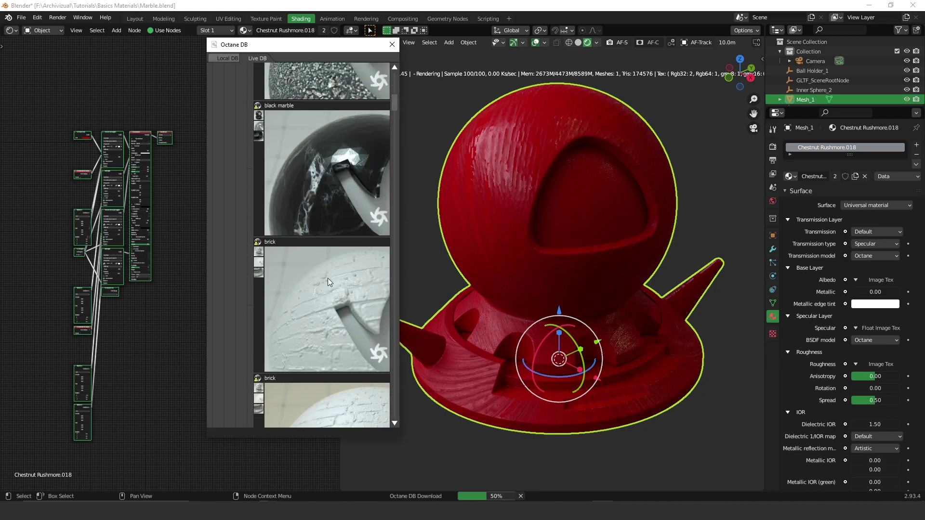
pyautogui.scroll(-10, 328, 289)
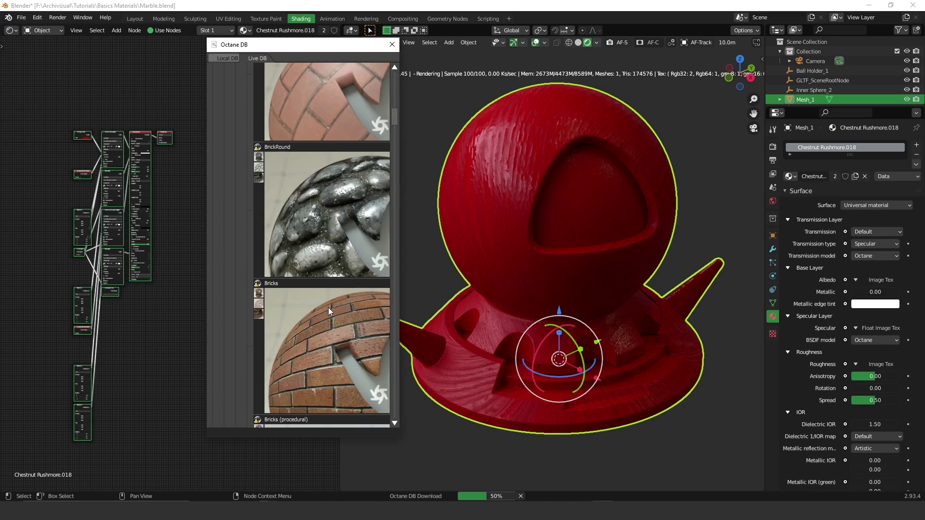
pyautogui.scroll(-10, 330, 327)
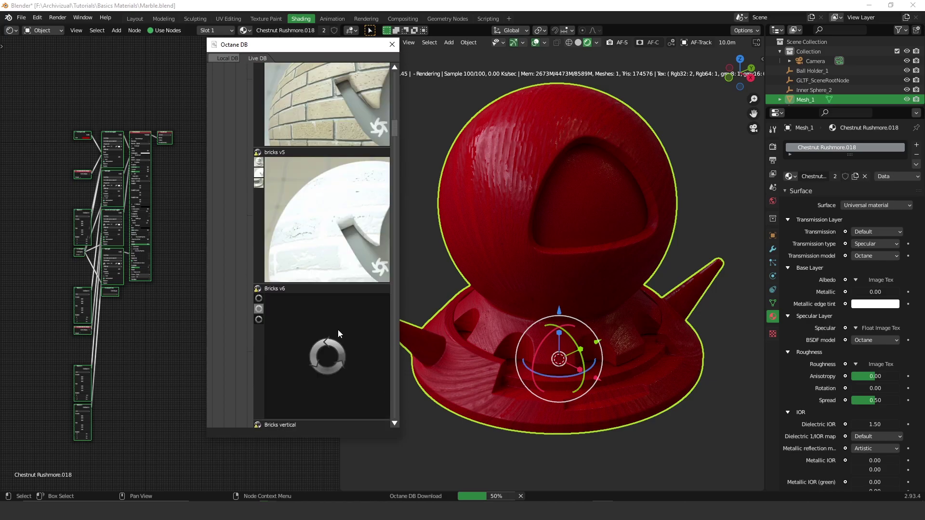
pyautogui.scroll(10, 340, 339)
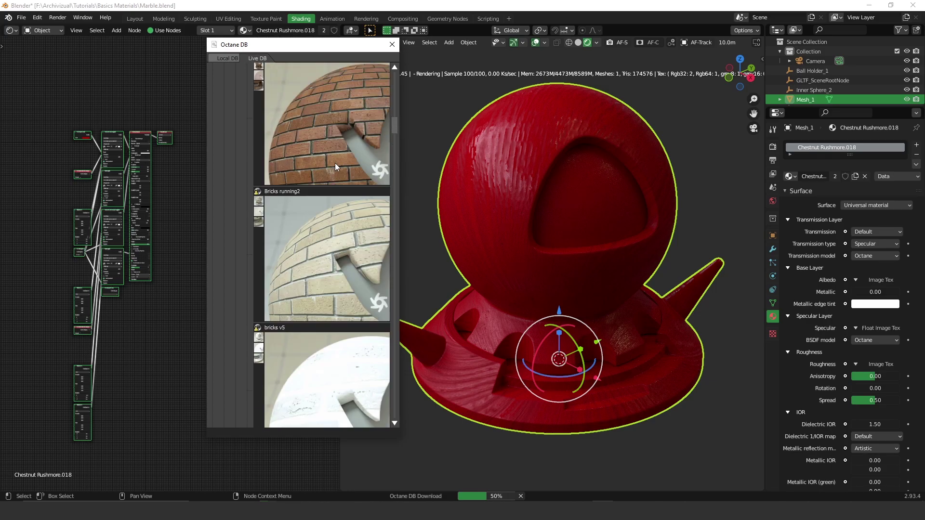
pyautogui.scroll(12, 352, 120)
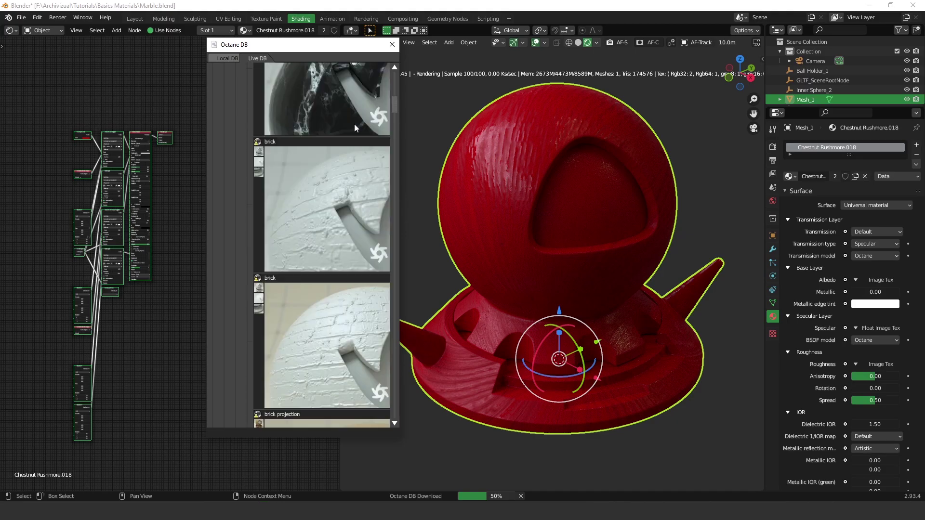
pyautogui.scroll(15, 354, 123)
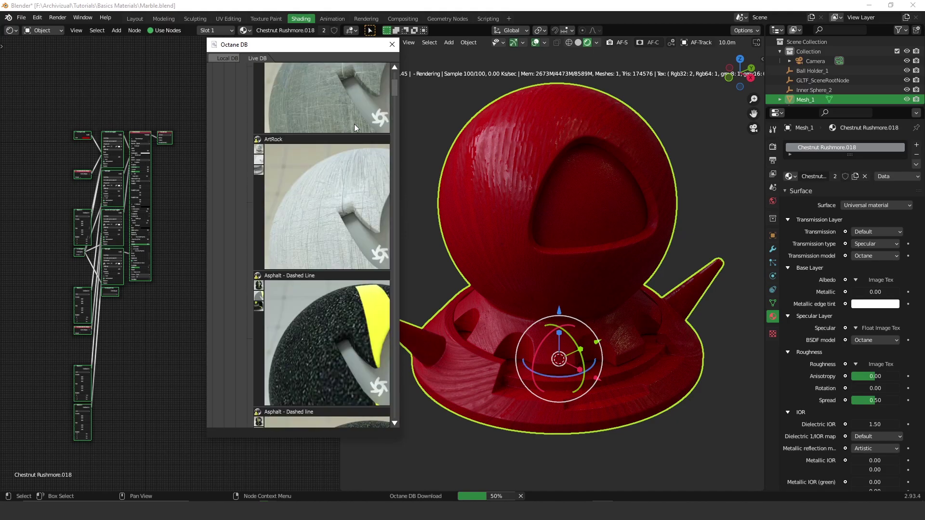
pyautogui.scroll(4, 355, 124)
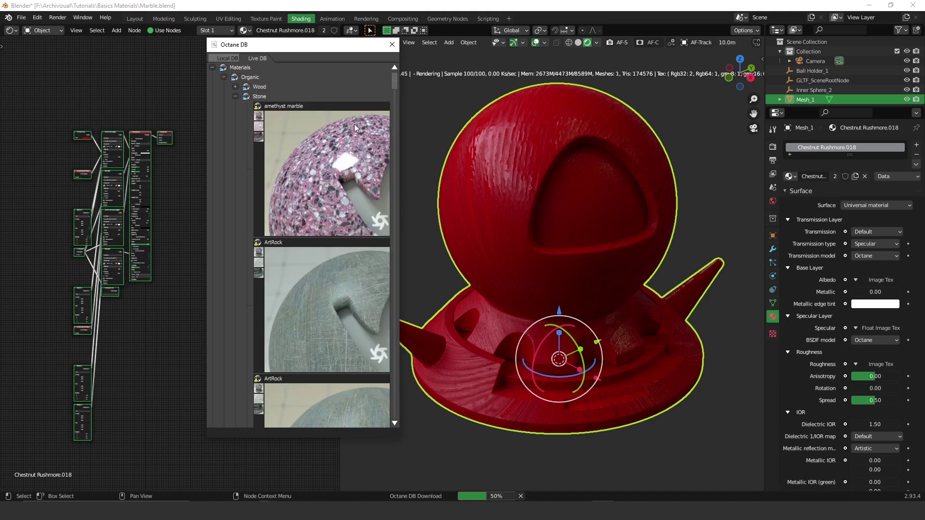
pyautogui.click(235, 96)
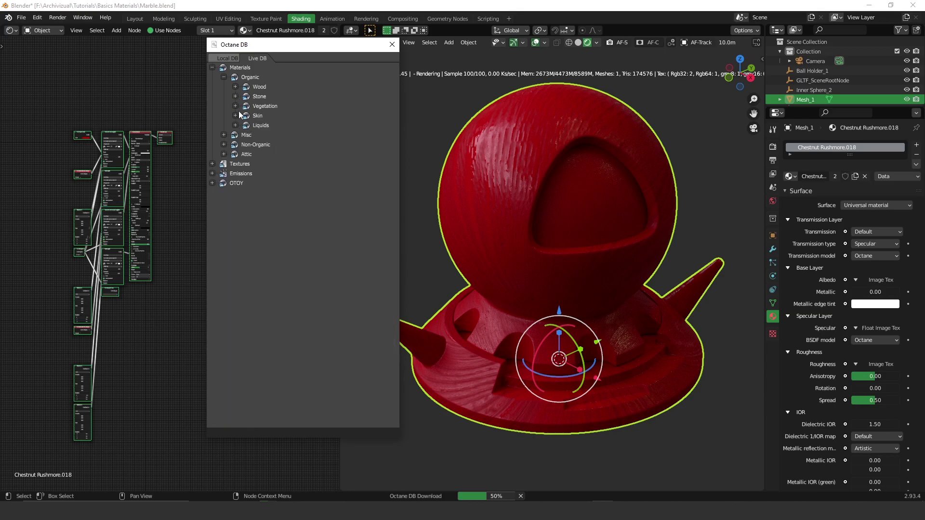
pyautogui.click(235, 106)
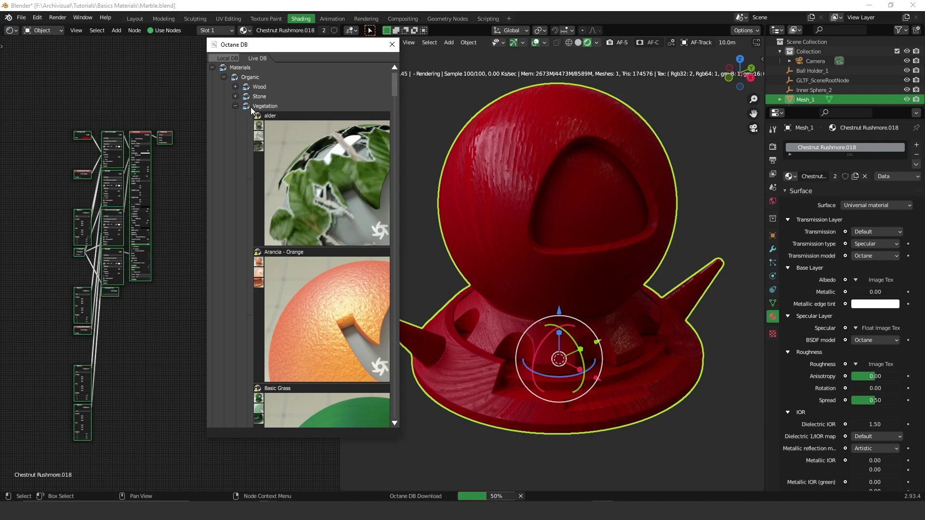
pyautogui.click(235, 106)
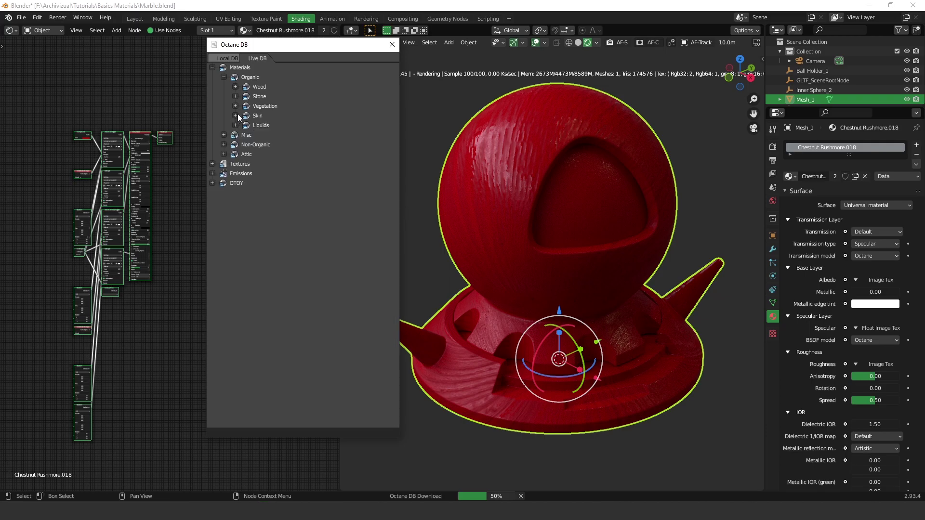
pyautogui.click(236, 116)
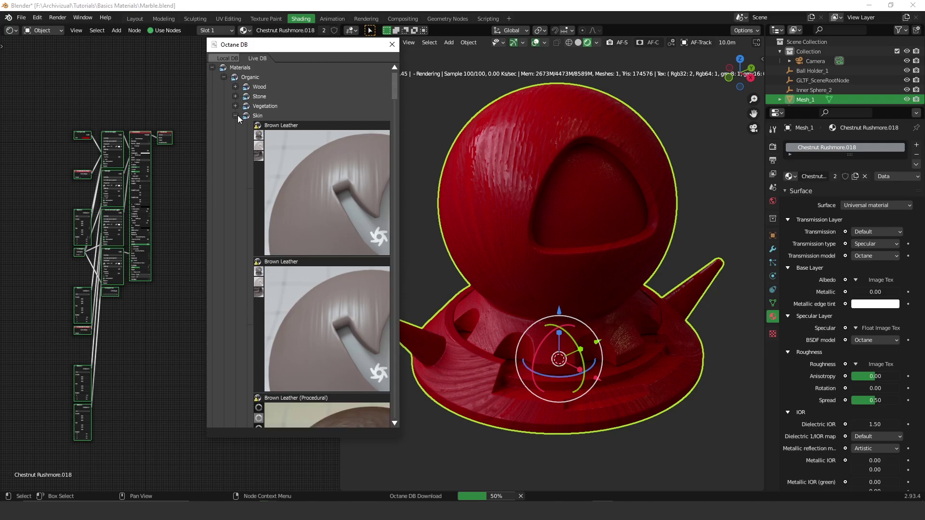
pyautogui.click(236, 116)
pyautogui.click(235, 118)
pyautogui.click(236, 116)
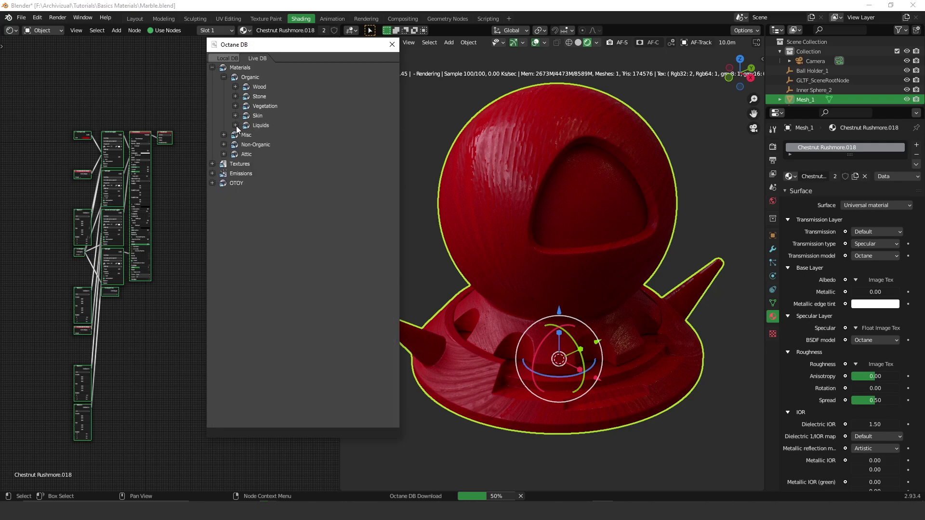
pyautogui.click(237, 126)
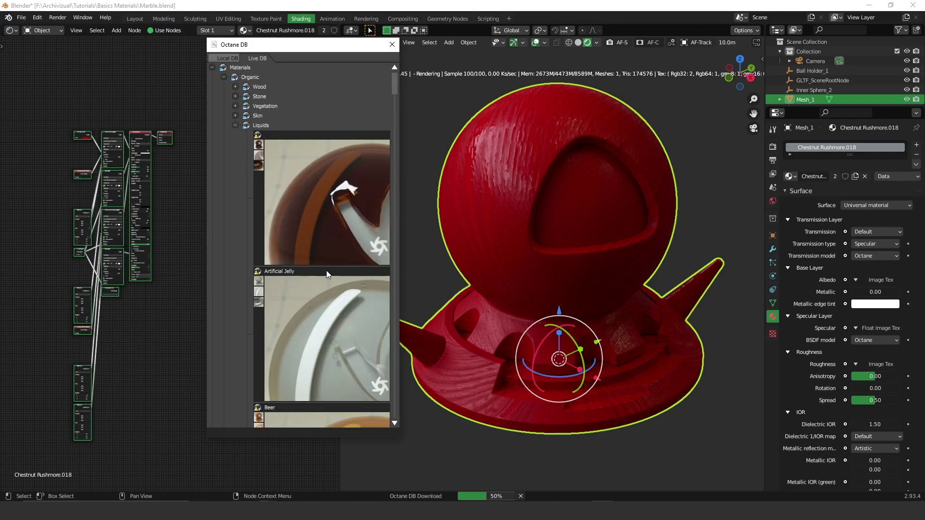
pyautogui.scroll(-5, 327, 274)
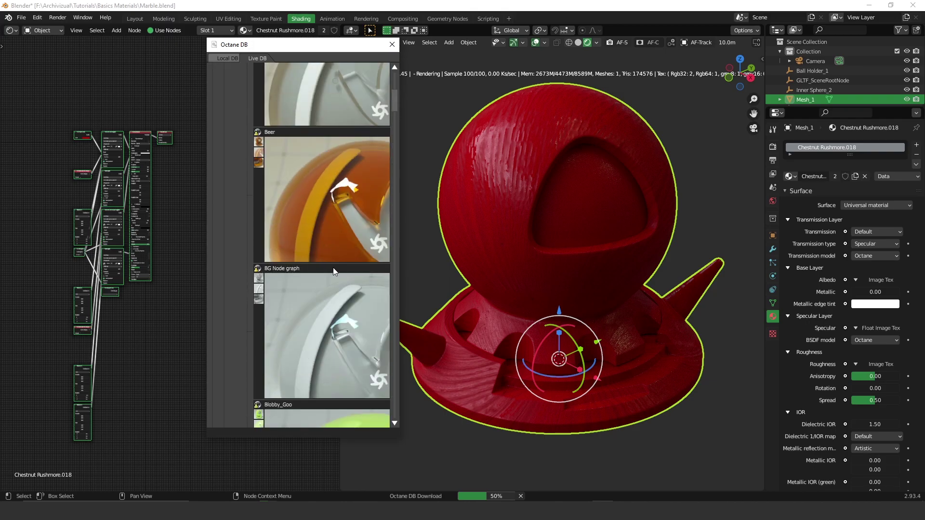
pyautogui.scroll(3, 333, 268)
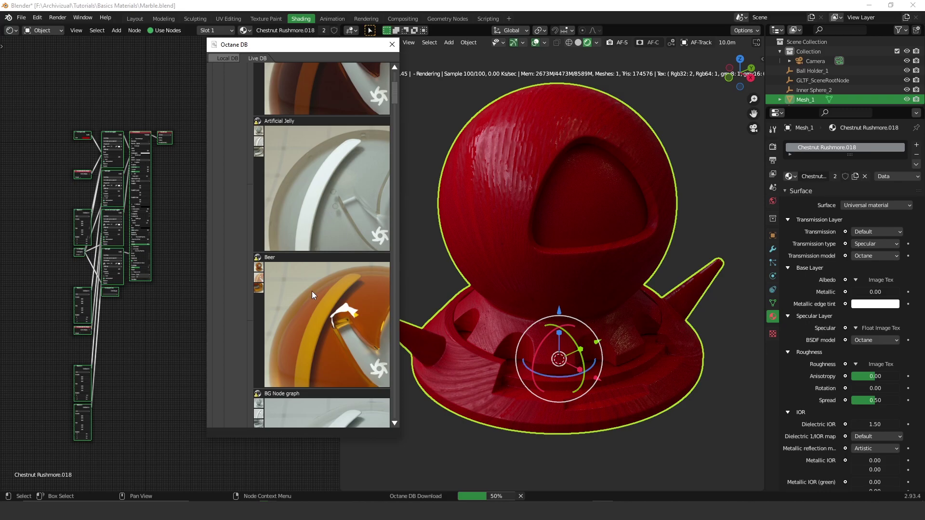
pyautogui.scroll(3, 332, 241)
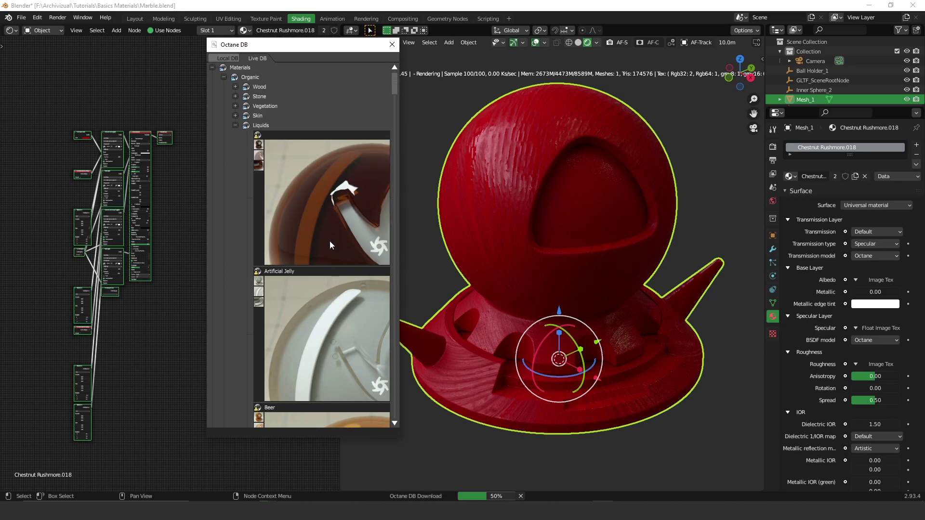
pyautogui.click(235, 125)
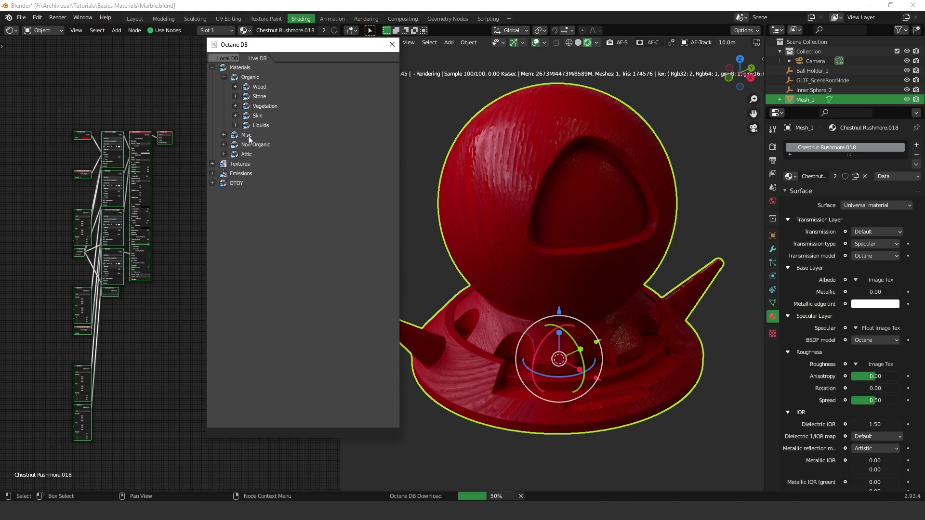
pyautogui.click(222, 136)
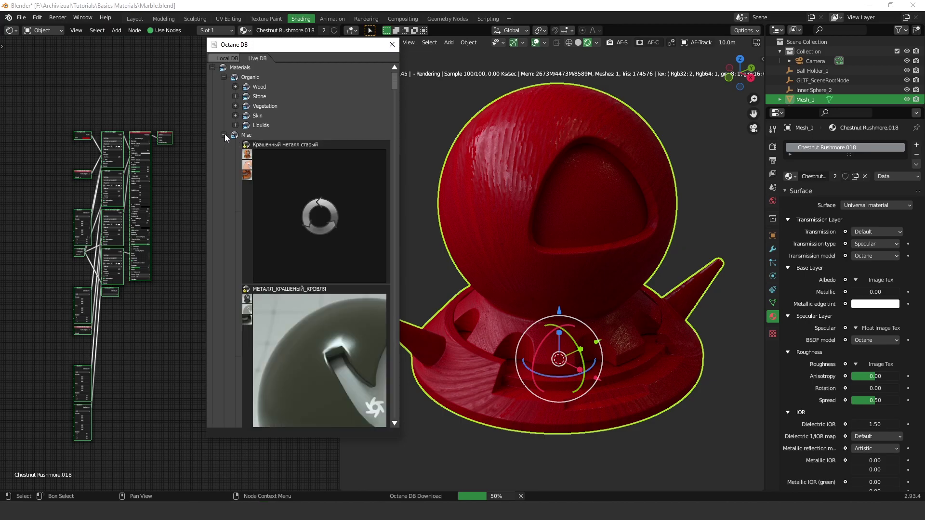
pyautogui.click(224, 135)
# - Expand Textures > OTOY > Absolute Textures, briefly preview Brick, and expand Concrete
pyautogui.click(213, 164)
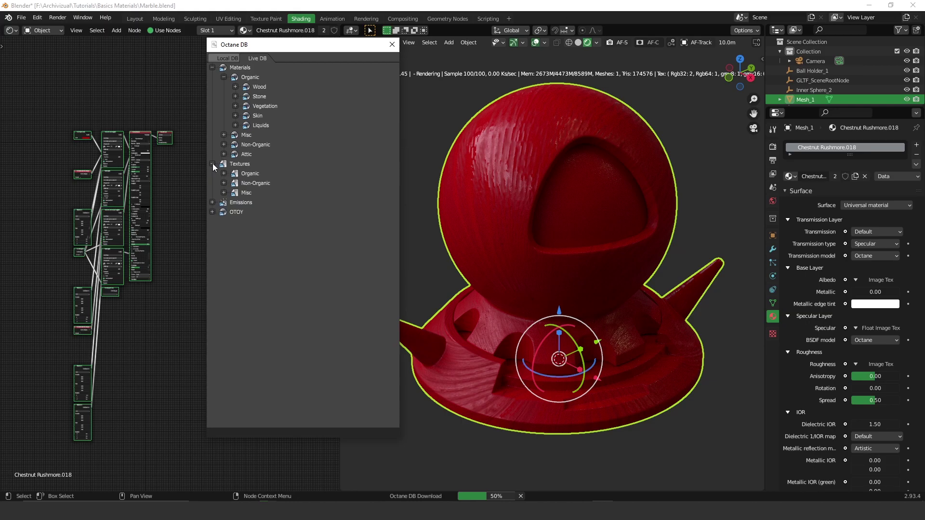
pyautogui.click(213, 212)
pyautogui.click(223, 222)
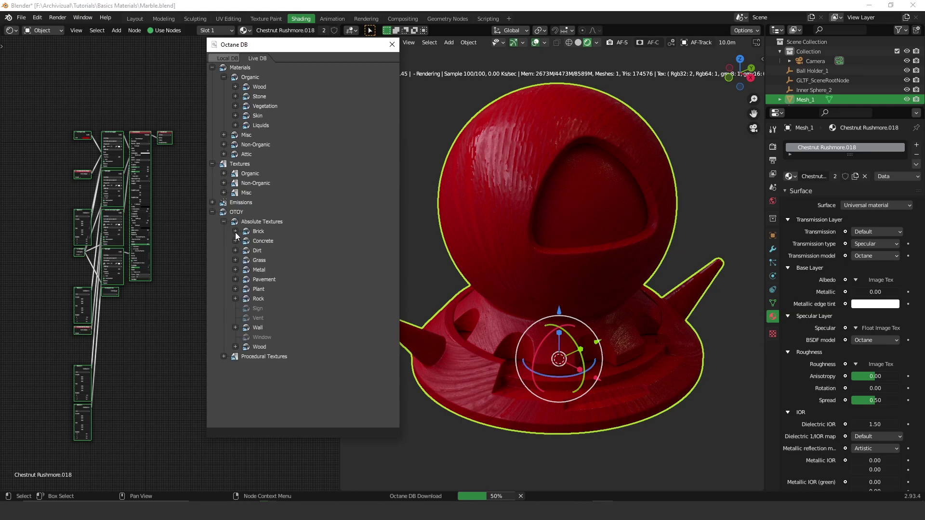
pyautogui.click(235, 232)
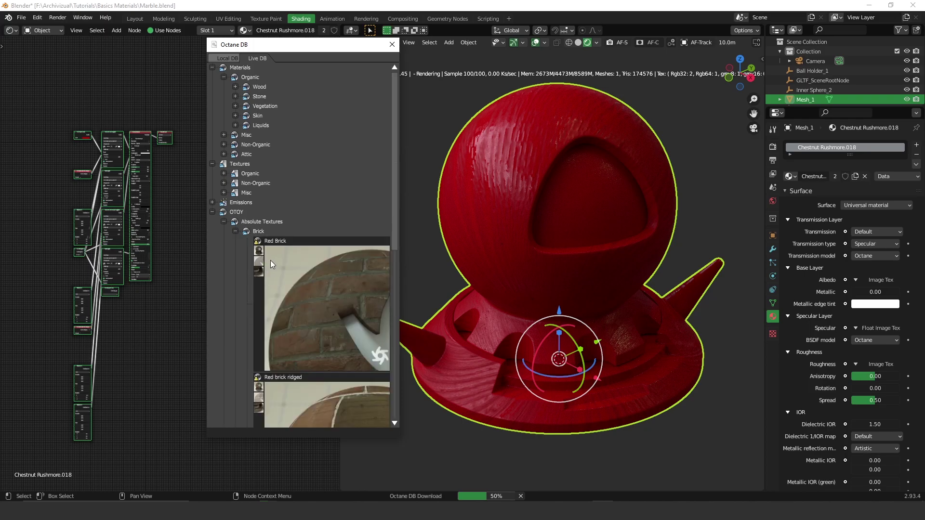
pyautogui.click(236, 231)
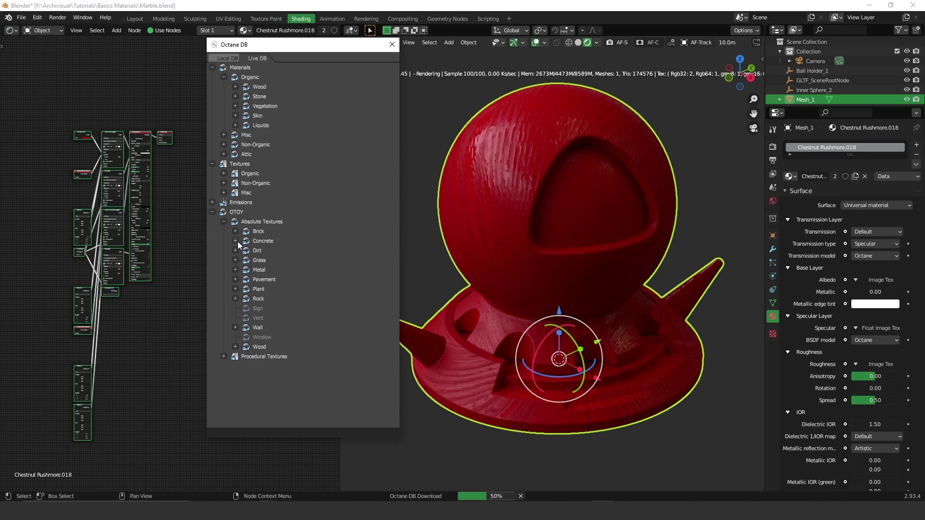
pyautogui.click(235, 241)
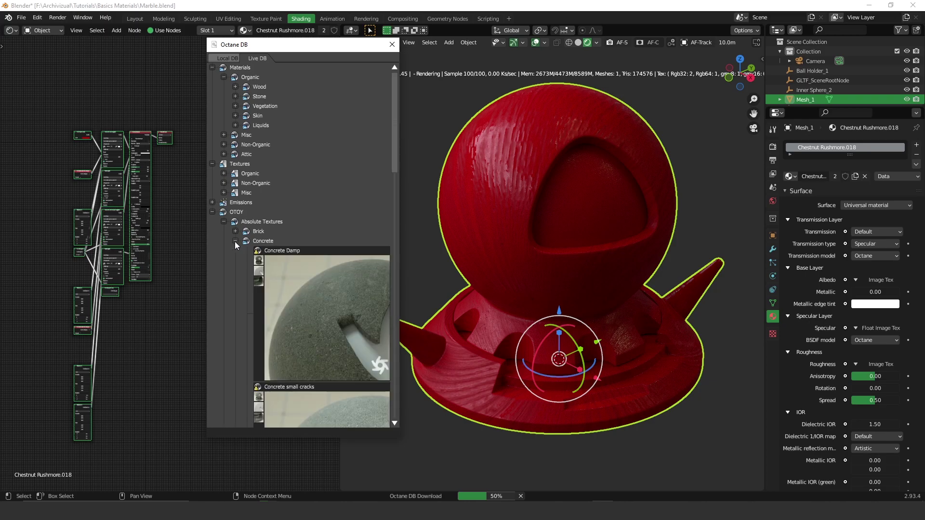
# - Scroll through the Concrete and Dirt texture previews, then return to the list top
pyautogui.scroll(-3, 344, 321)
pyautogui.scroll(-10, 344, 317)
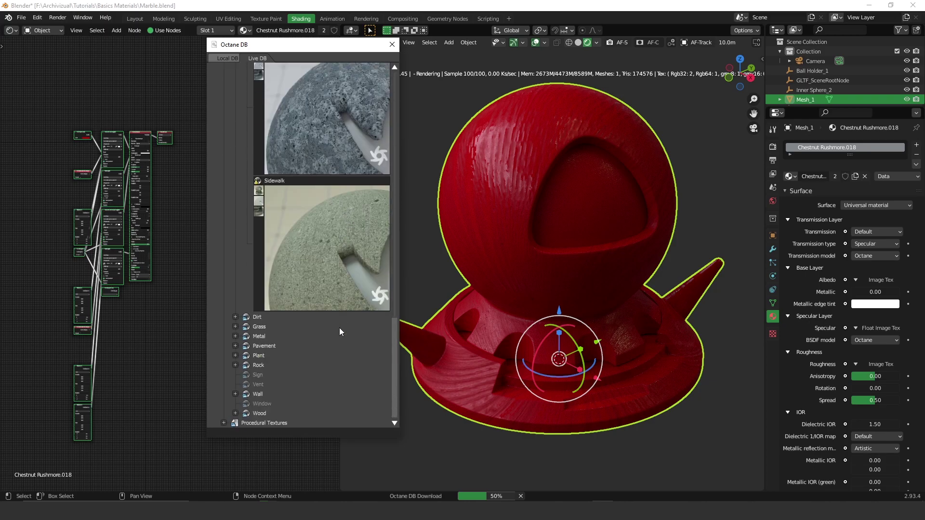
pyautogui.click(235, 317)
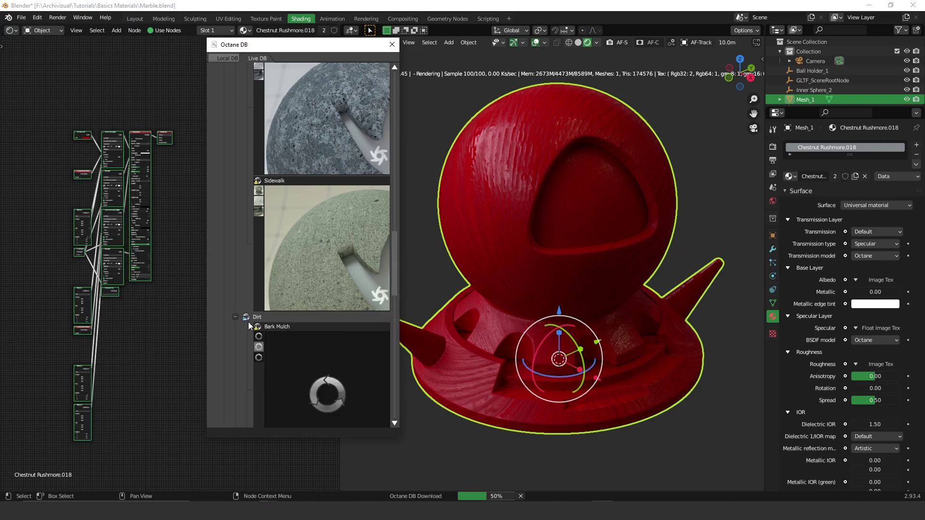
pyautogui.scroll(-8, 357, 323)
pyautogui.scroll(-5, 342, 337)
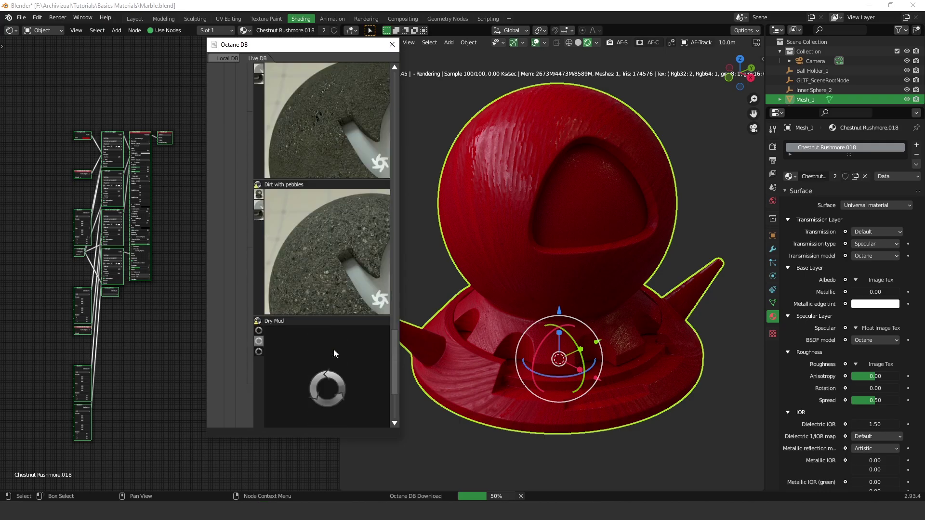
pyautogui.scroll(-3, 333, 350)
pyautogui.scroll(8, 332, 350)
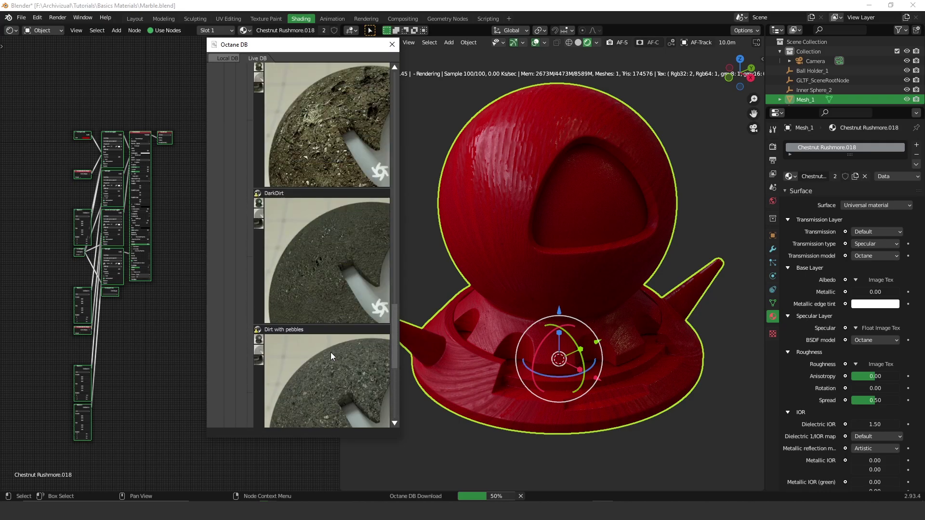
pyautogui.scroll(10, 330, 350)
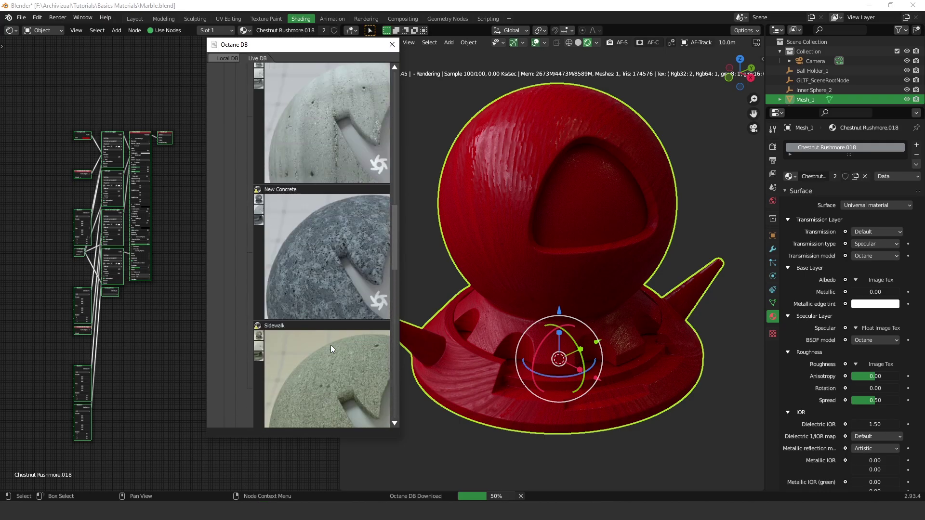
pyautogui.scroll(8, 330, 345)
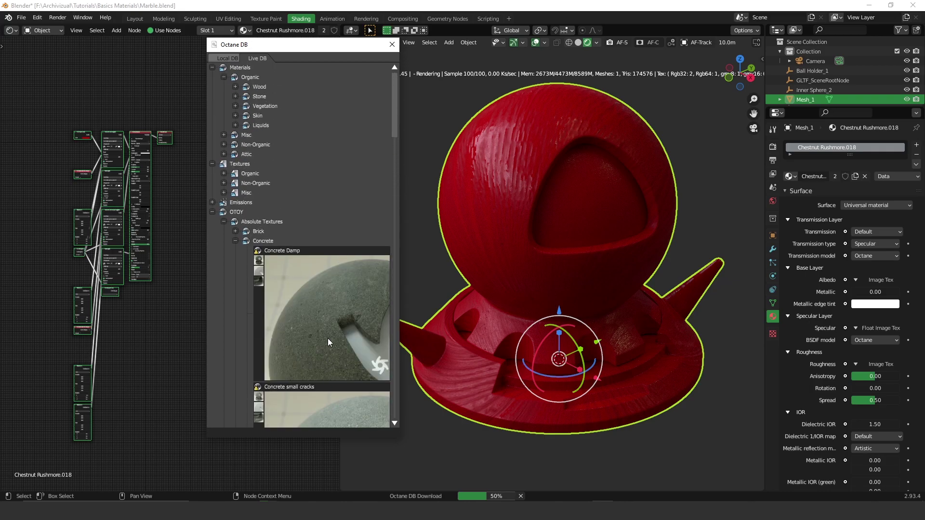